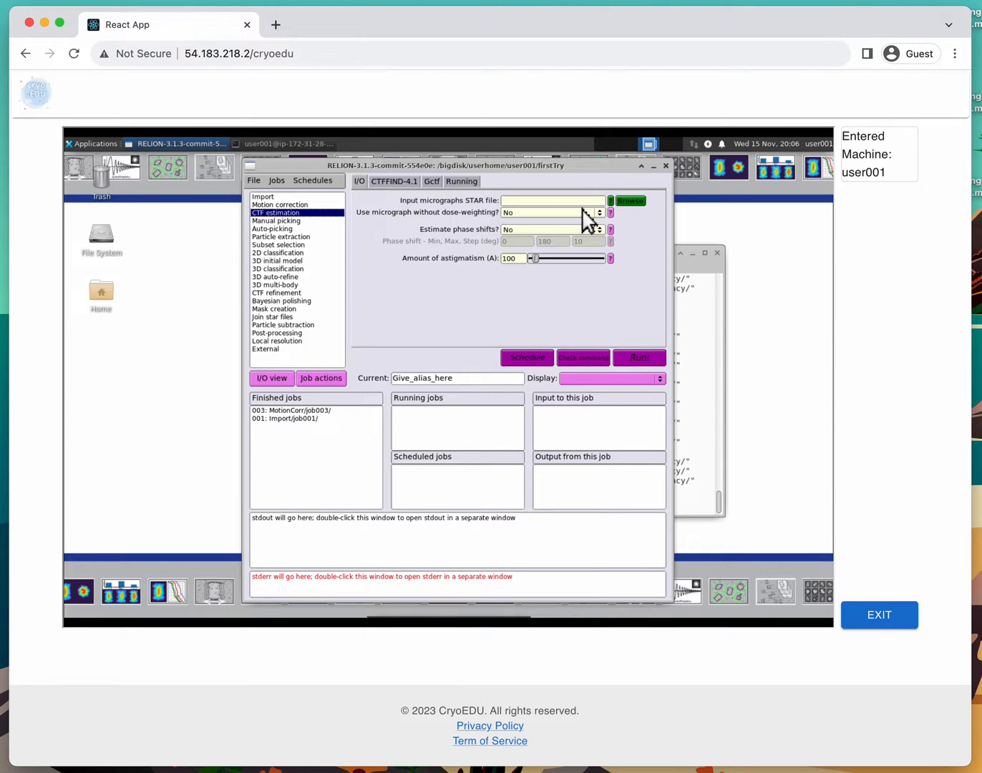
Step: Set the CTF estimation's input micrographs STAR file to corrected_micrographs.star from MotionCorr/job003
click(624, 206)
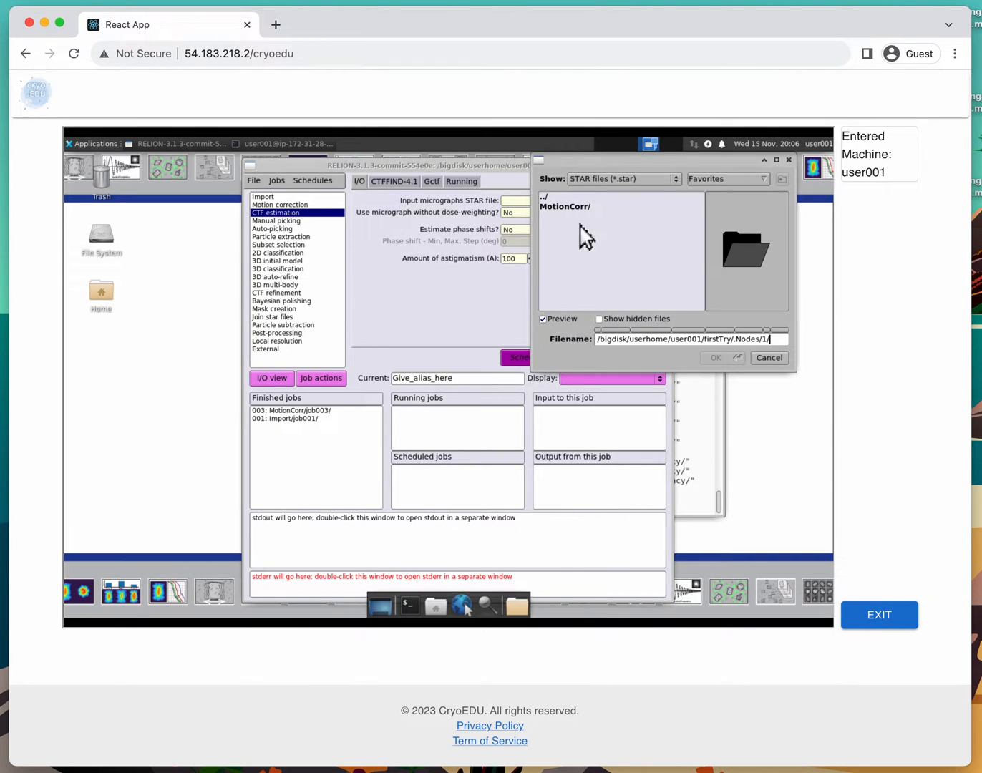
double_click(592, 207)
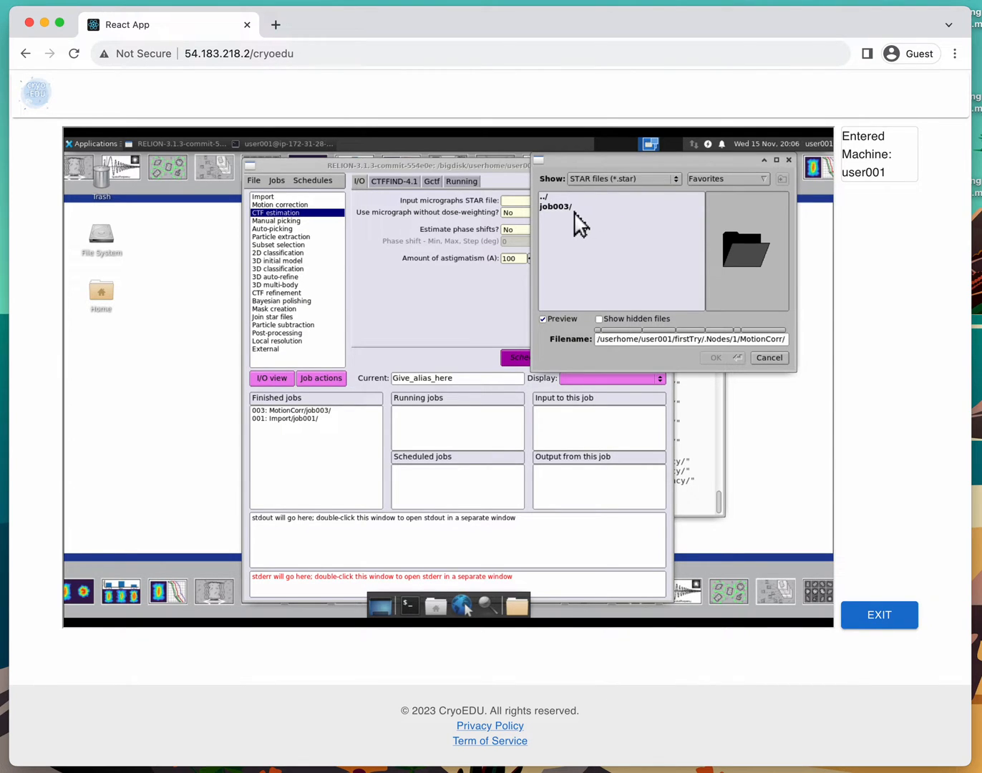
click(587, 209)
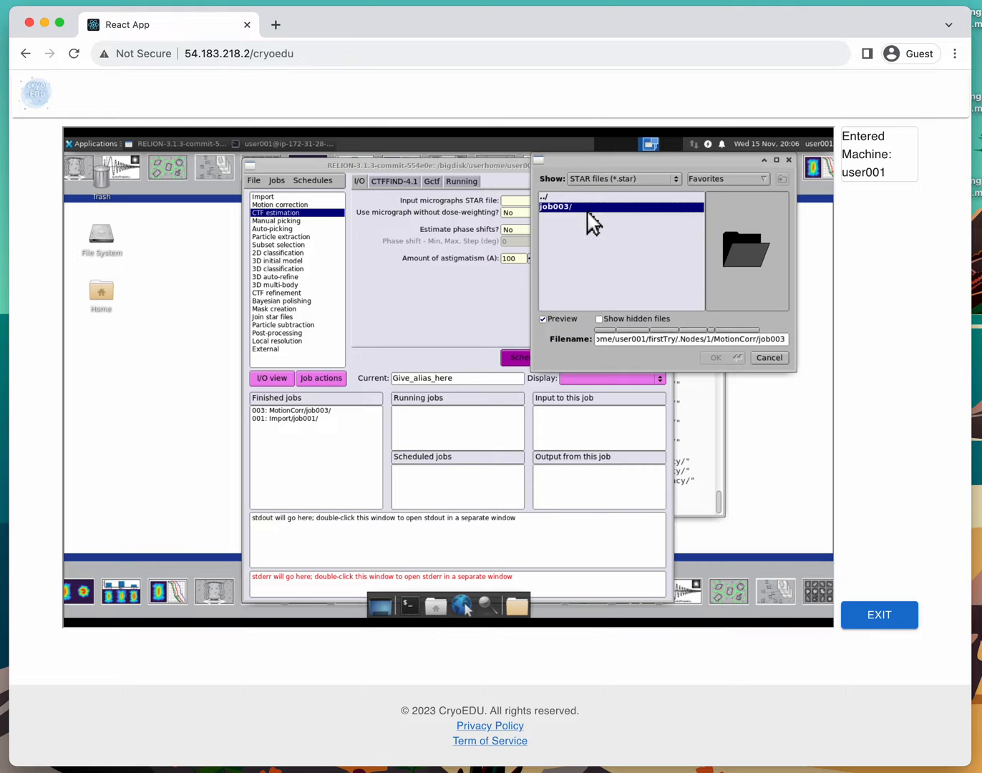
double_click(587, 212)
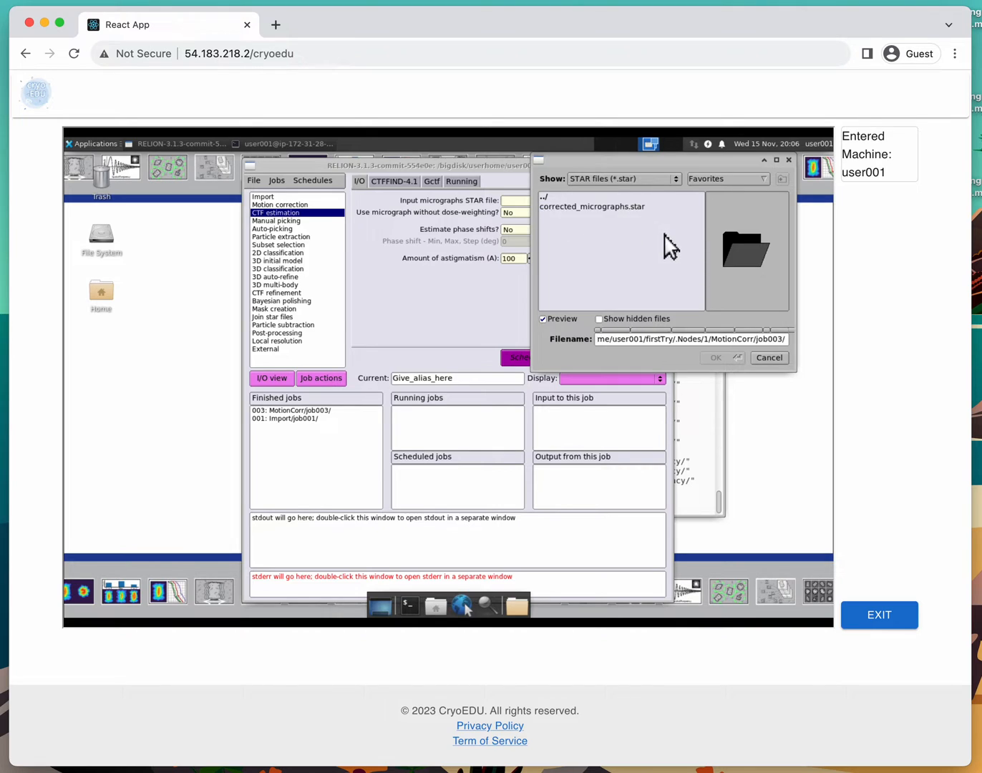
click(560, 211)
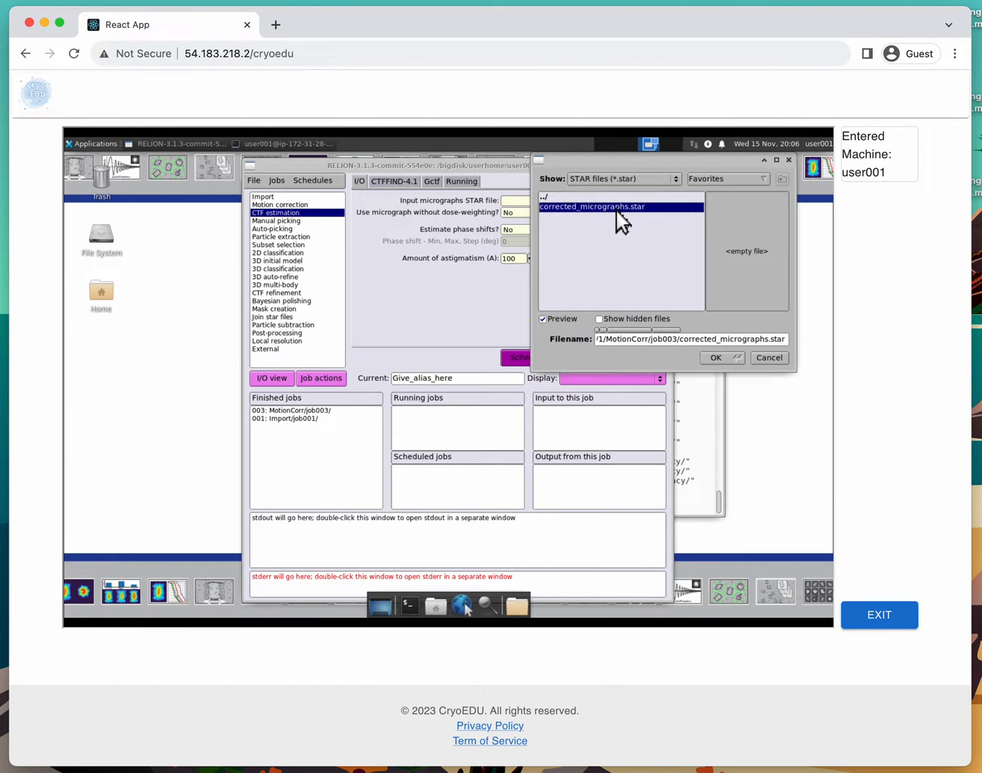
click(715, 359)
drag(594, 199, 513, 200)
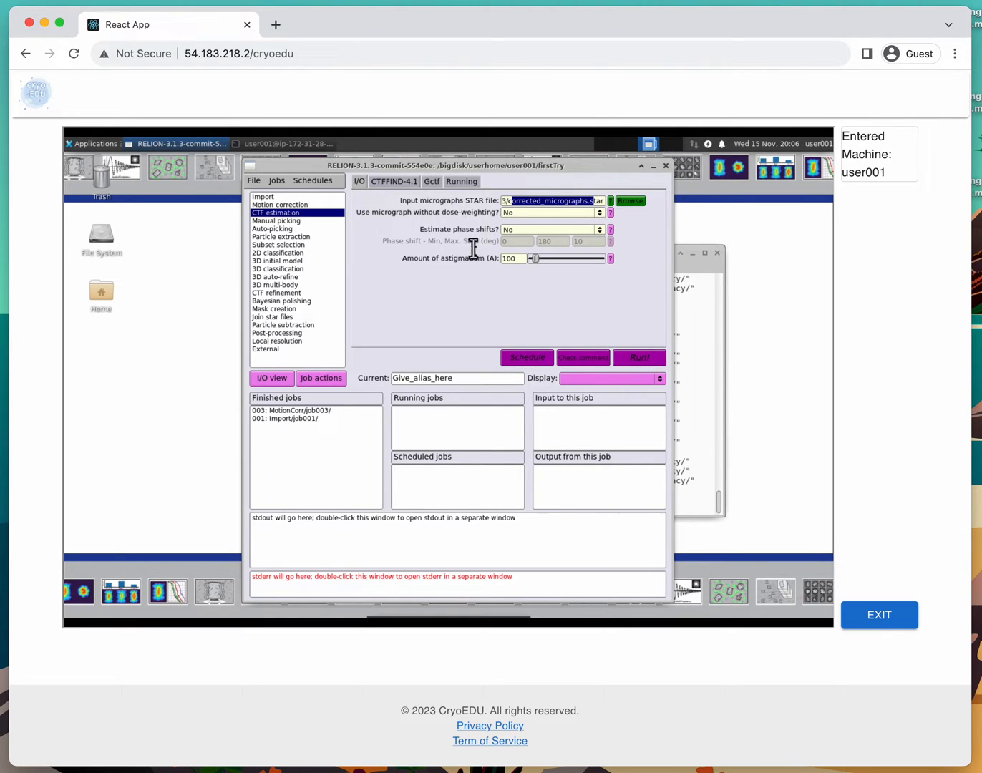
click(508, 201)
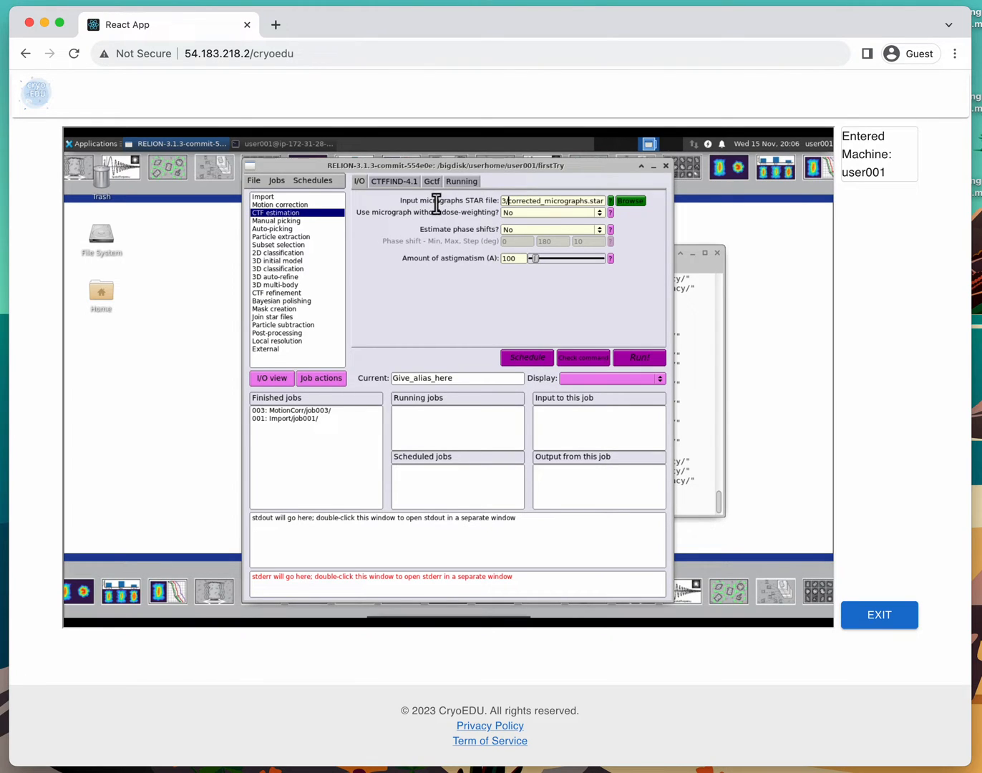
Step: Check the CTFFIND-4.1 and Gctf settings and run the CTF estimation job with CTFFIND-4.1, keeping its parameters as they are
click(395, 184)
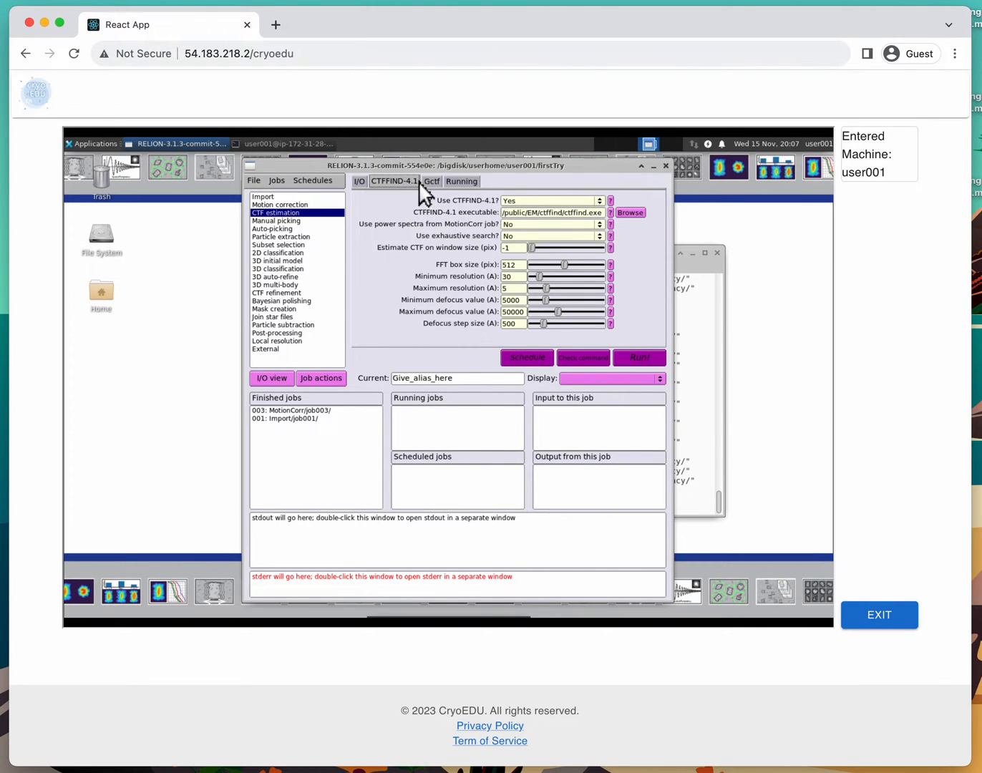
click(432, 184)
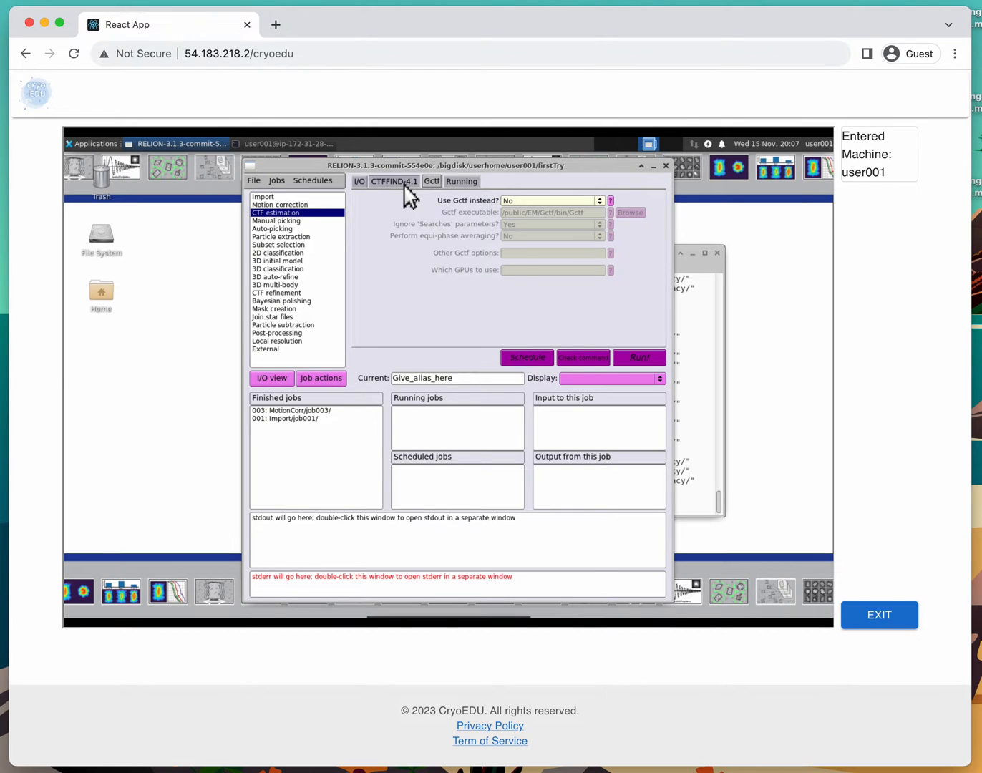
click(408, 184)
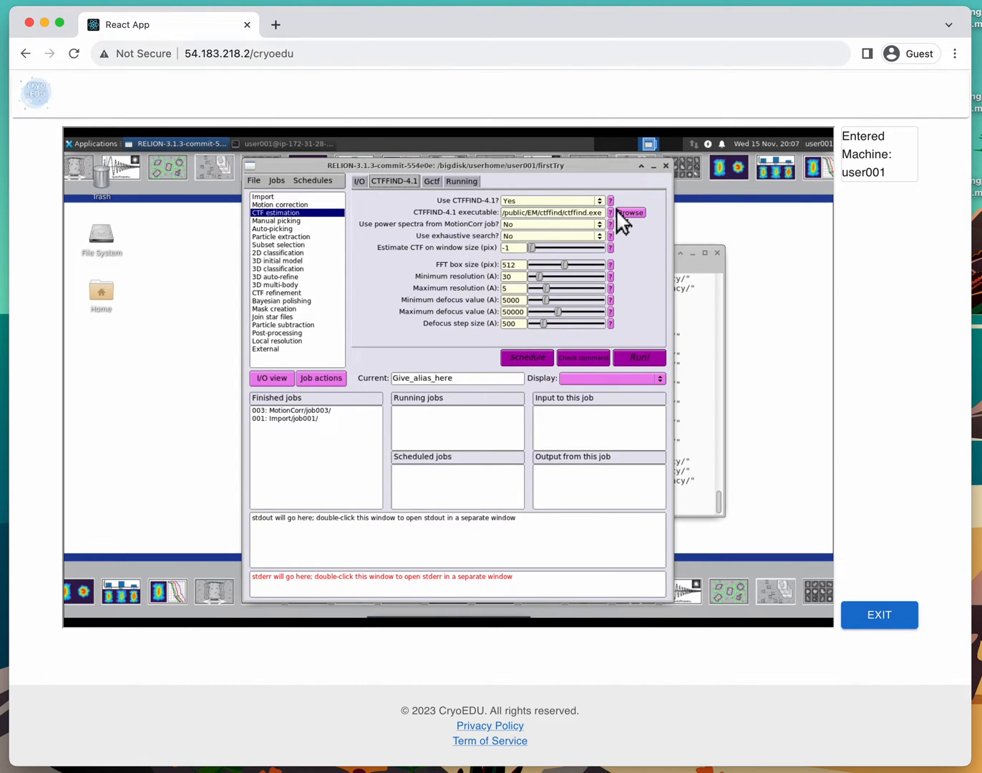
click(632, 359)
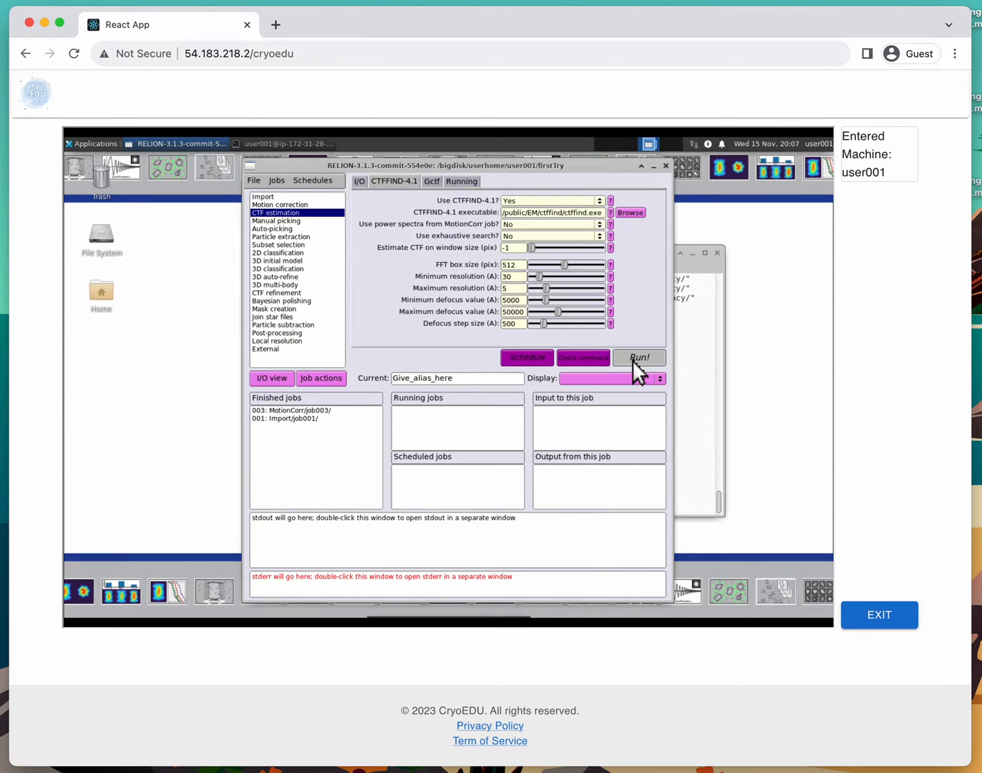
click(697, 363)
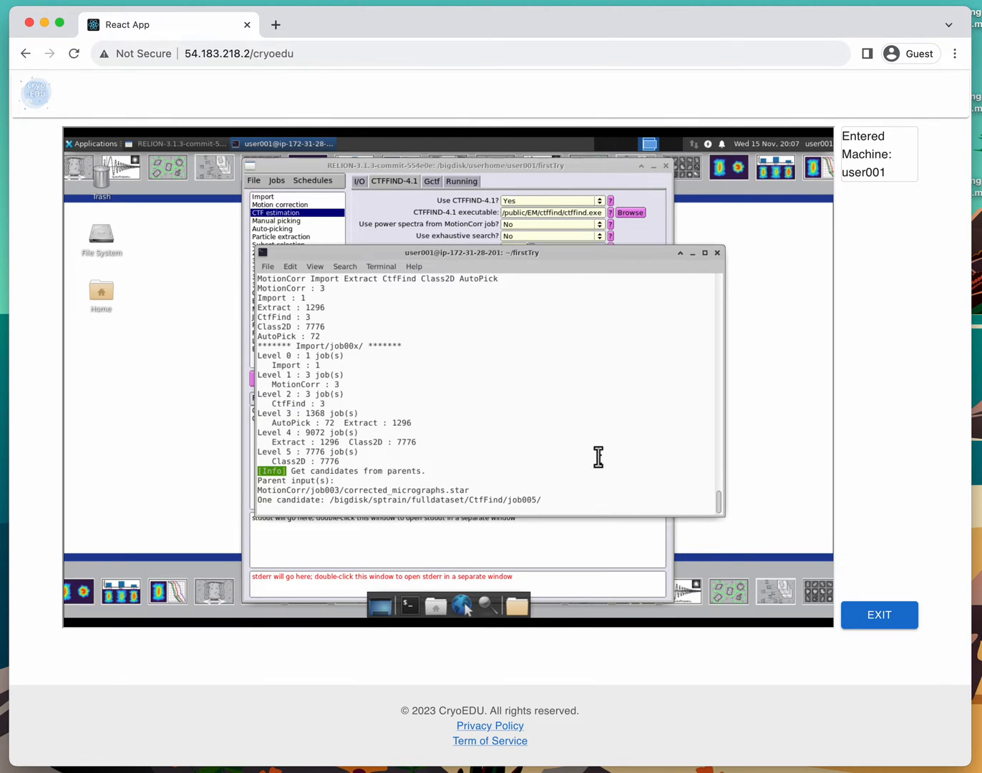
click(461, 221)
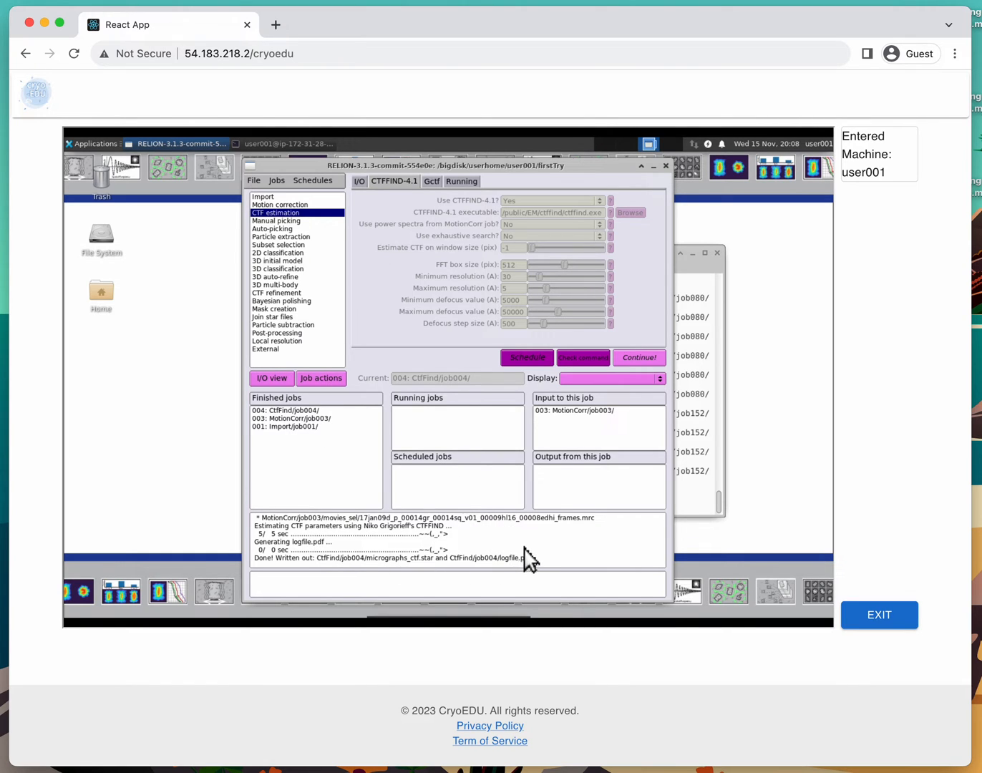
Step: Read the CTF job's standard output log for the processed micrographs, parameter estimation and logfile generation, and close it
click(467, 551)
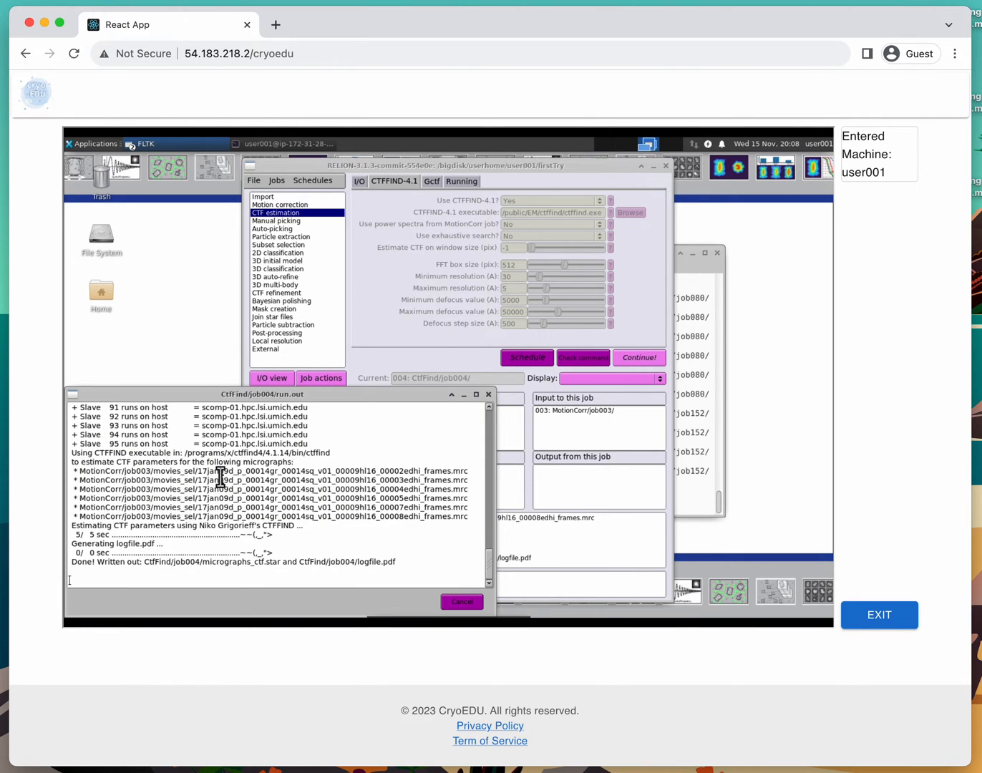
drag(78, 472, 466, 523)
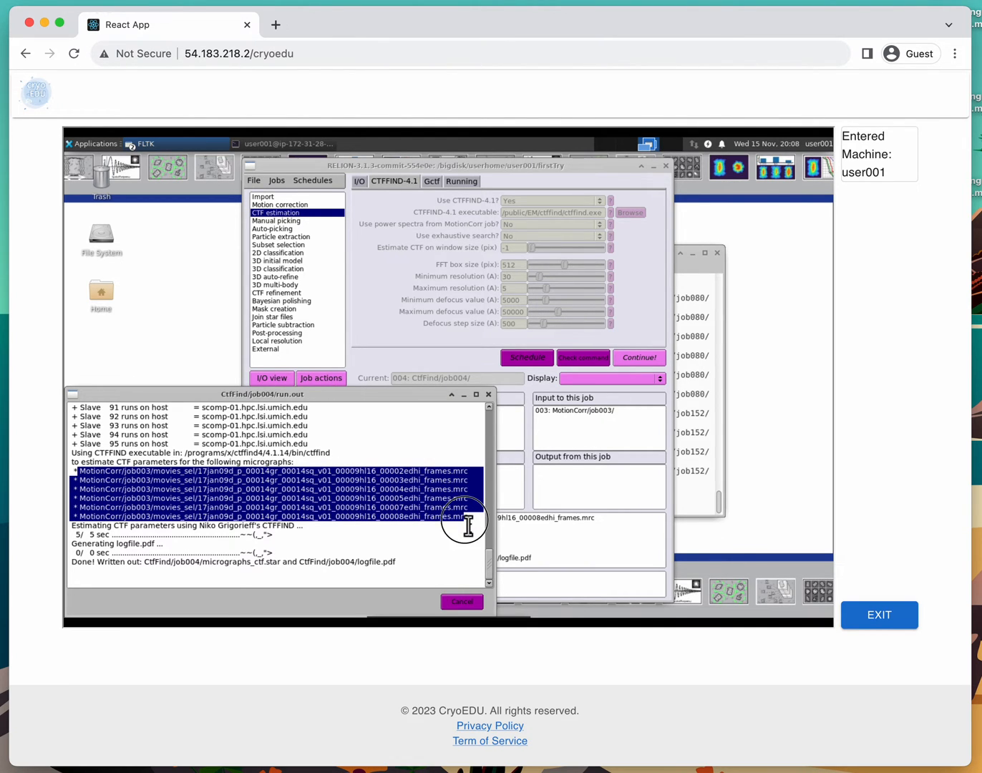
click(467, 526)
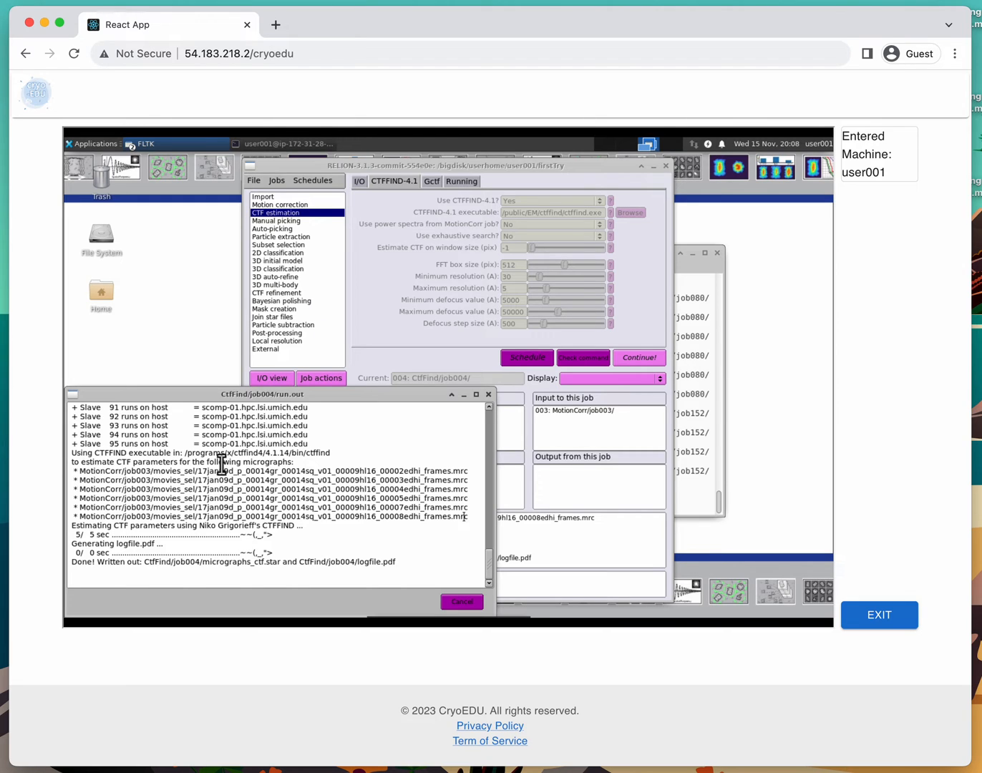
click(92, 532)
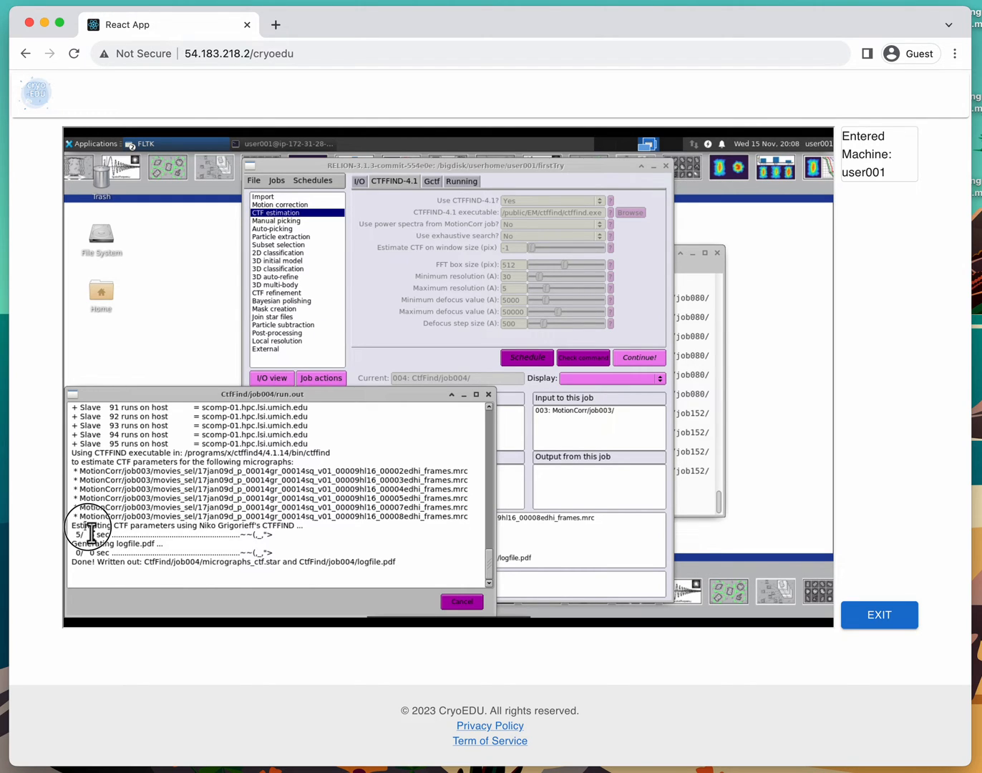
drag(91, 532, 294, 533)
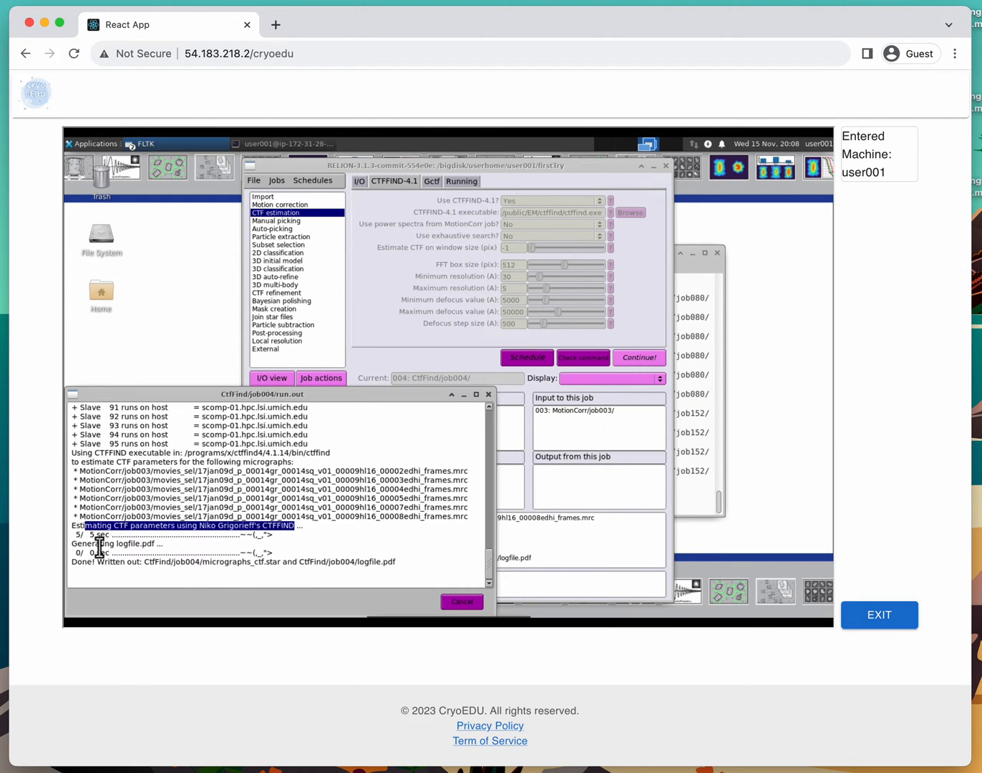
drag(93, 544, 153, 544)
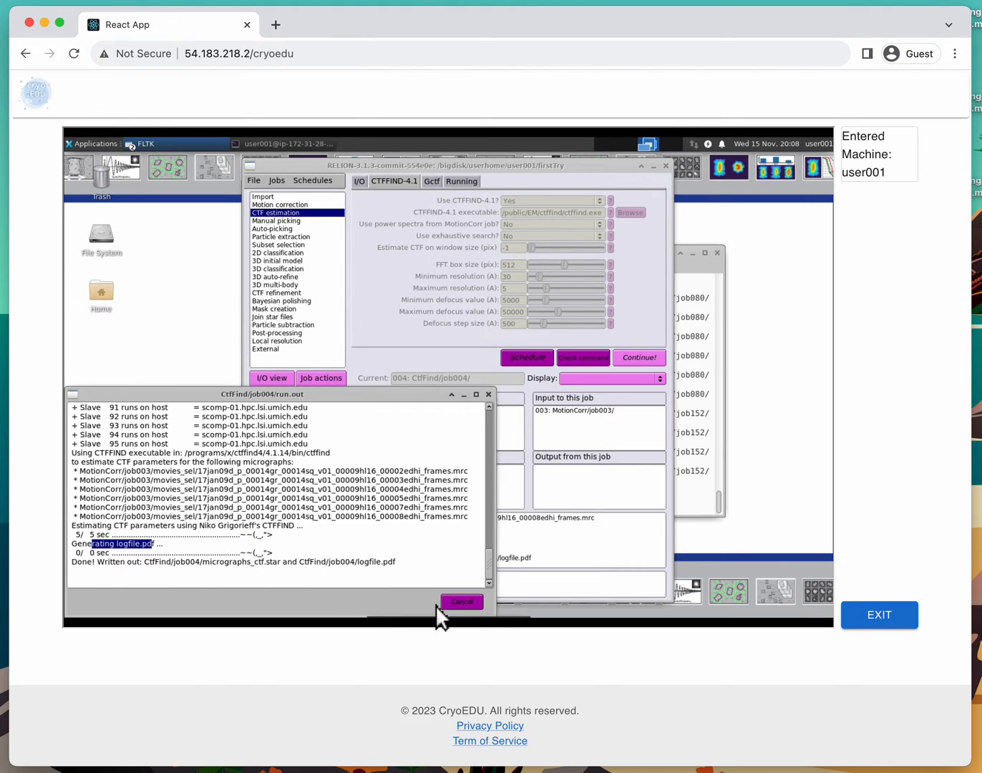
click(464, 603)
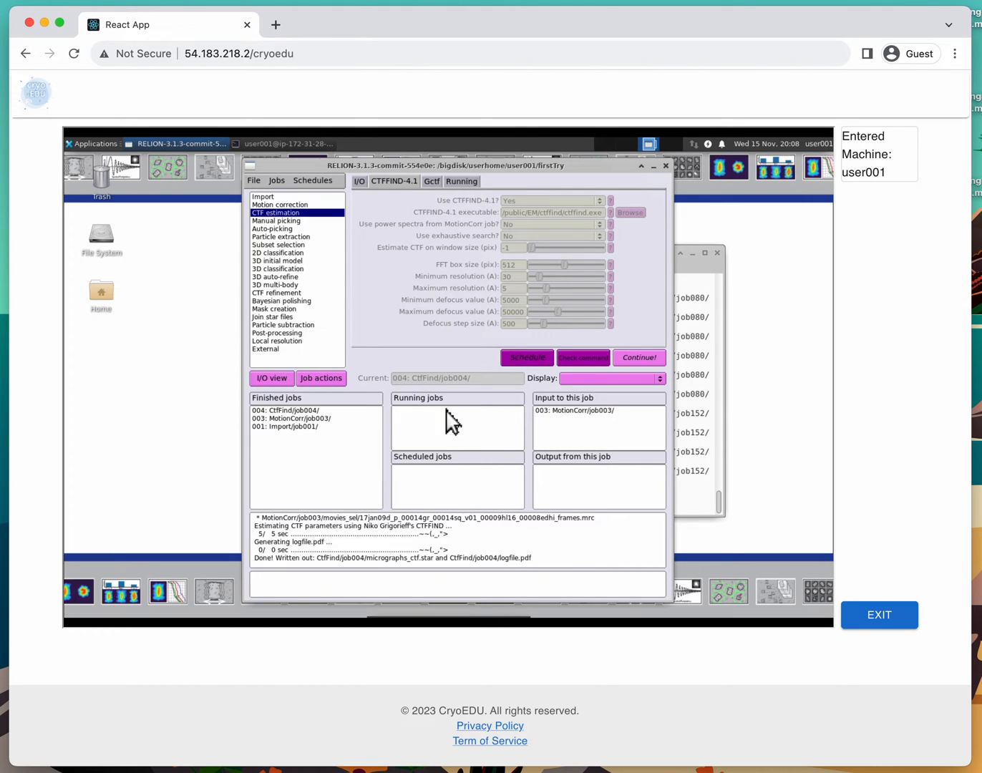
Step: Open the output logfile.pdf of the finished CtfFind/job004 and reposition and enlarge its viewer window
click(329, 414)
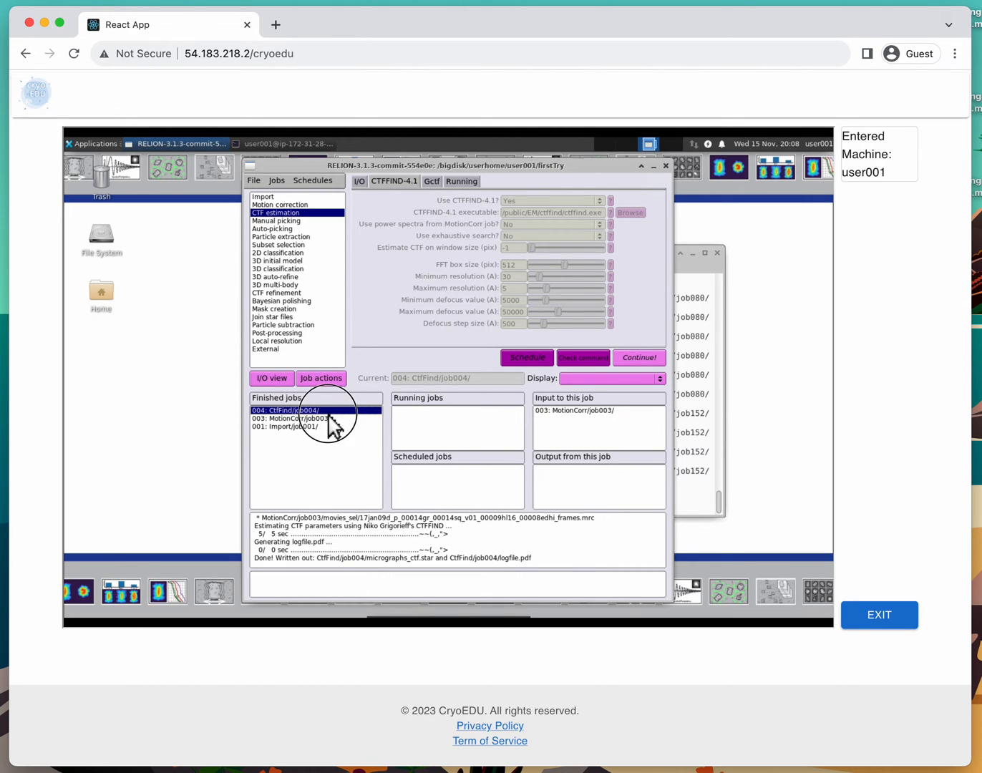
click(290, 411)
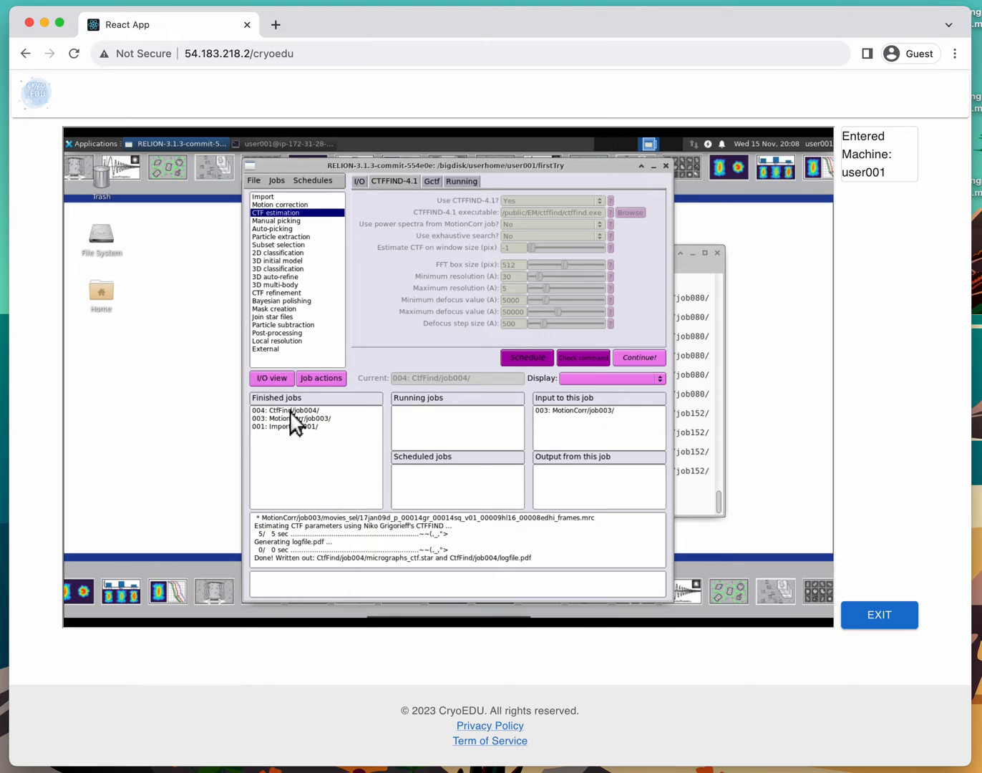
click(584, 379)
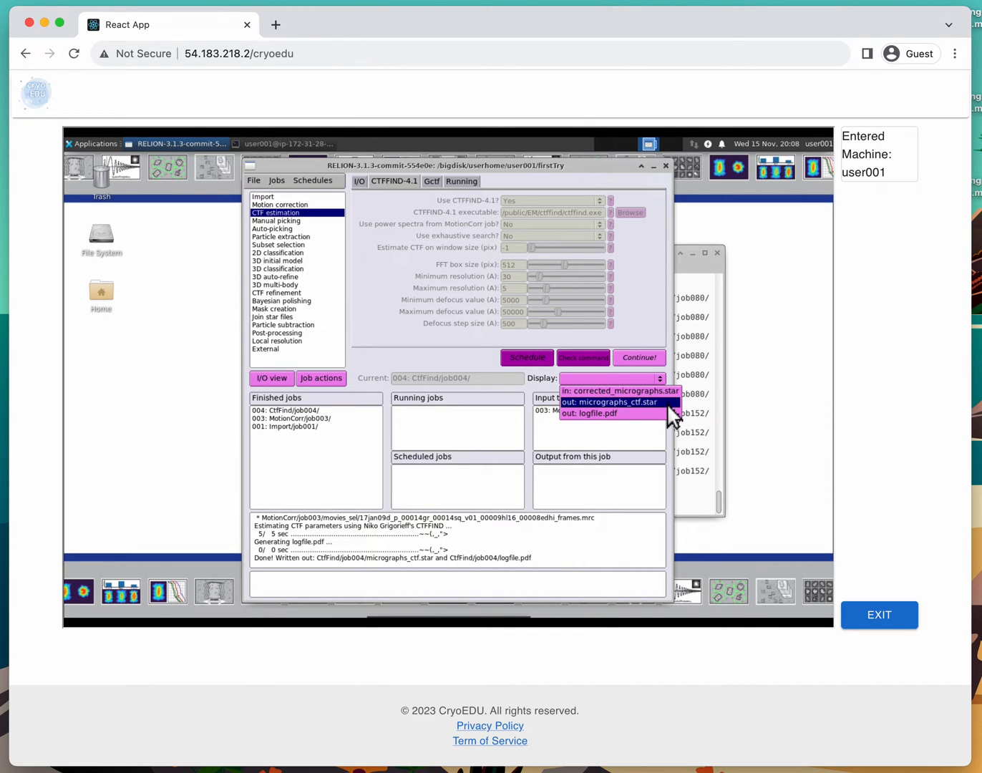
click(641, 412)
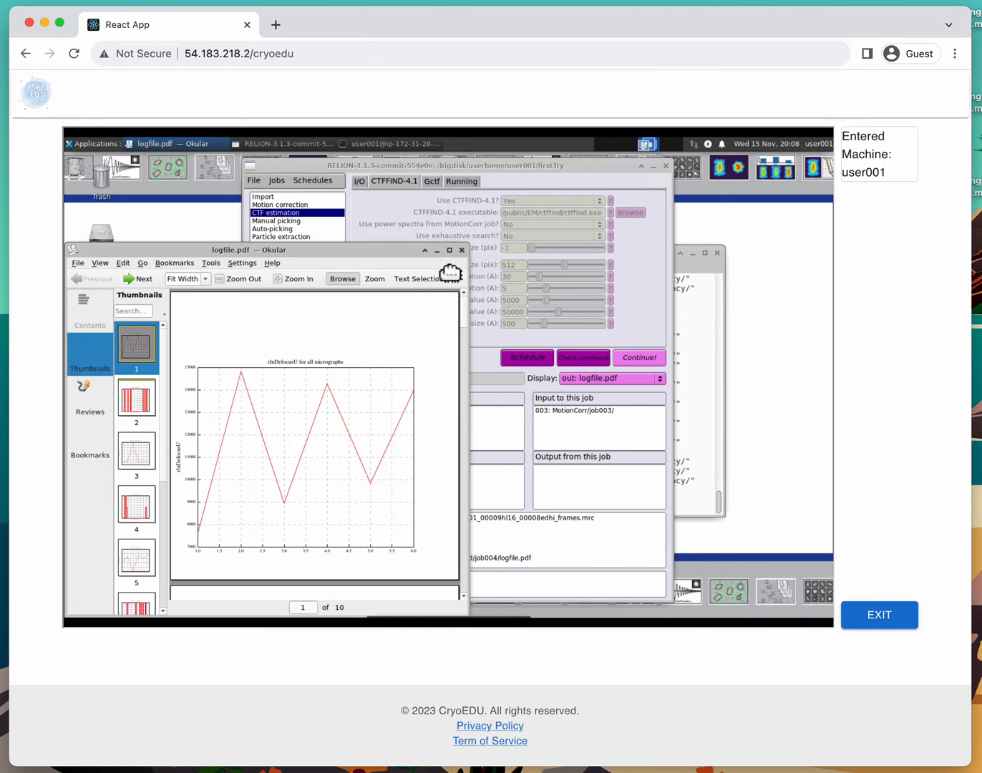
drag(392, 253, 518, 176)
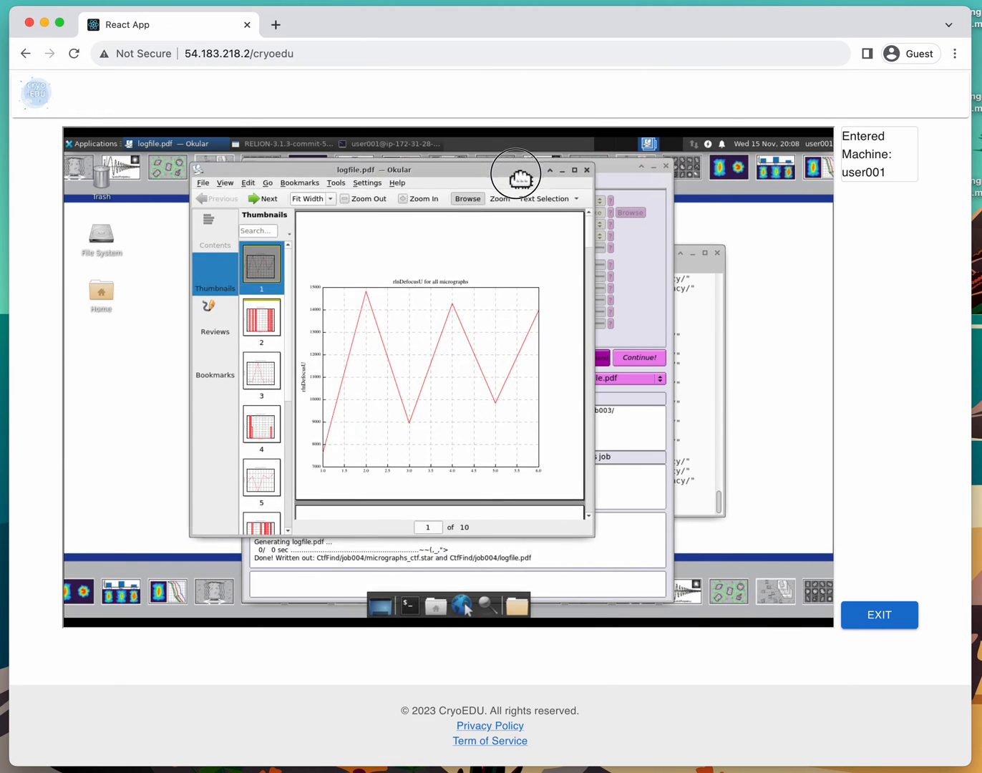
drag(596, 537, 646, 585)
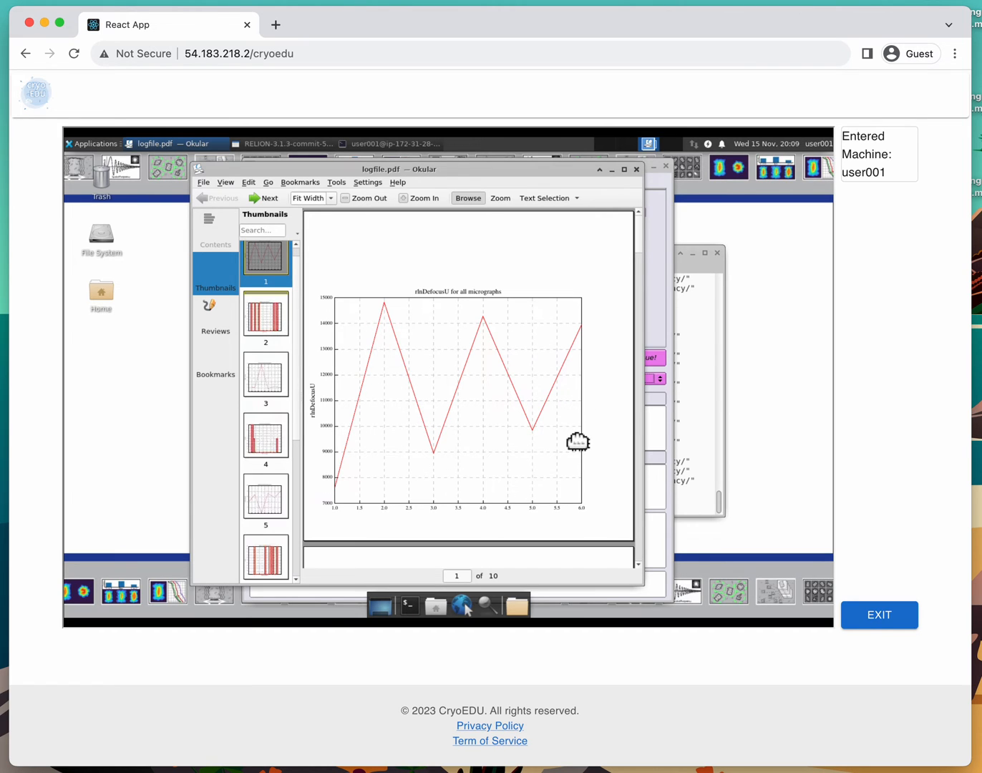
Step: Examine the rlnDefocusU and rlnDefocusAngle plots and their histograms in logfile.pdf
drag(577, 445, 591, 269)
drag(566, 484, 568, 336)
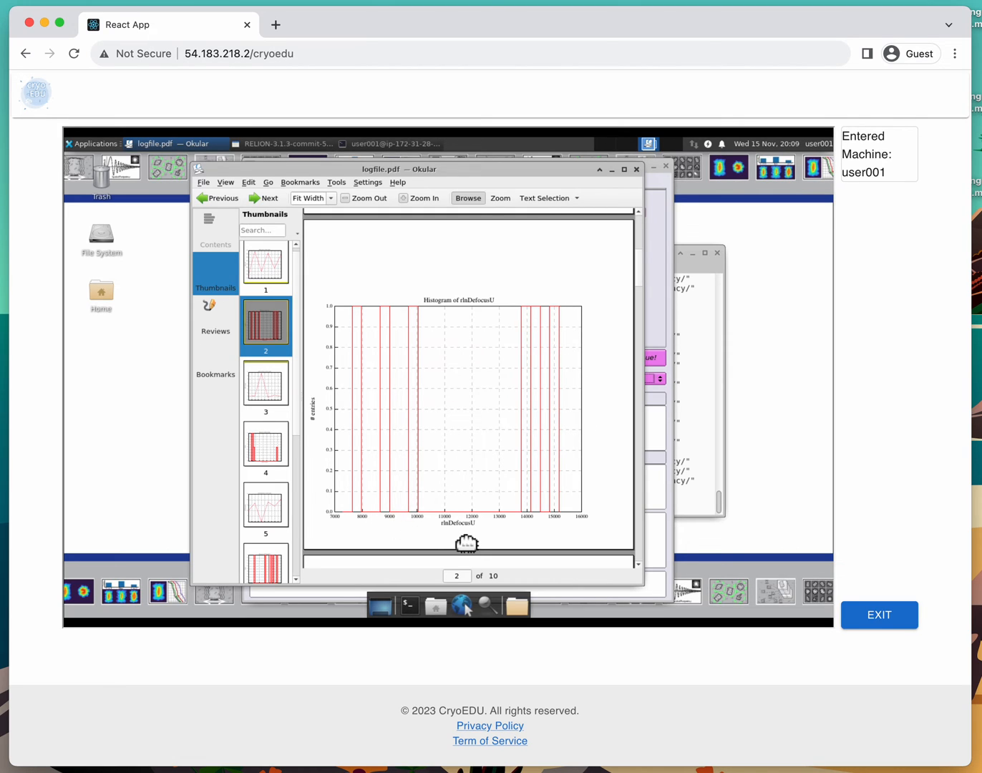
drag(552, 533, 614, 247)
drag(572, 450, 571, 420)
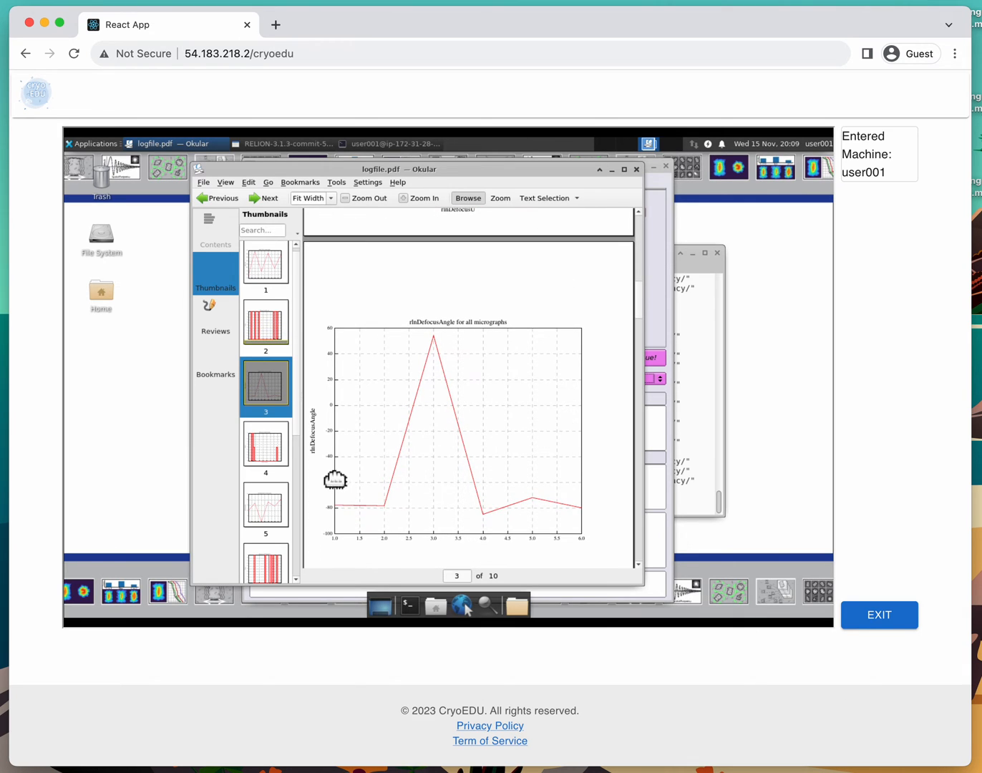
scroll(417, 522, up, 1)
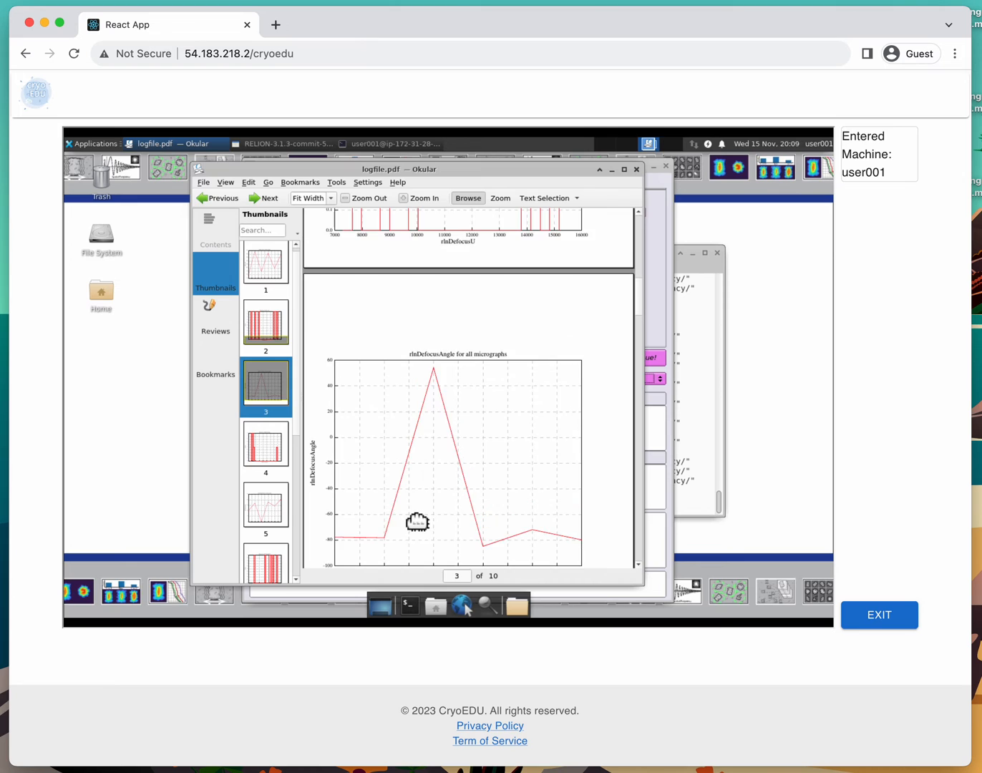
drag(607, 504, 597, 418)
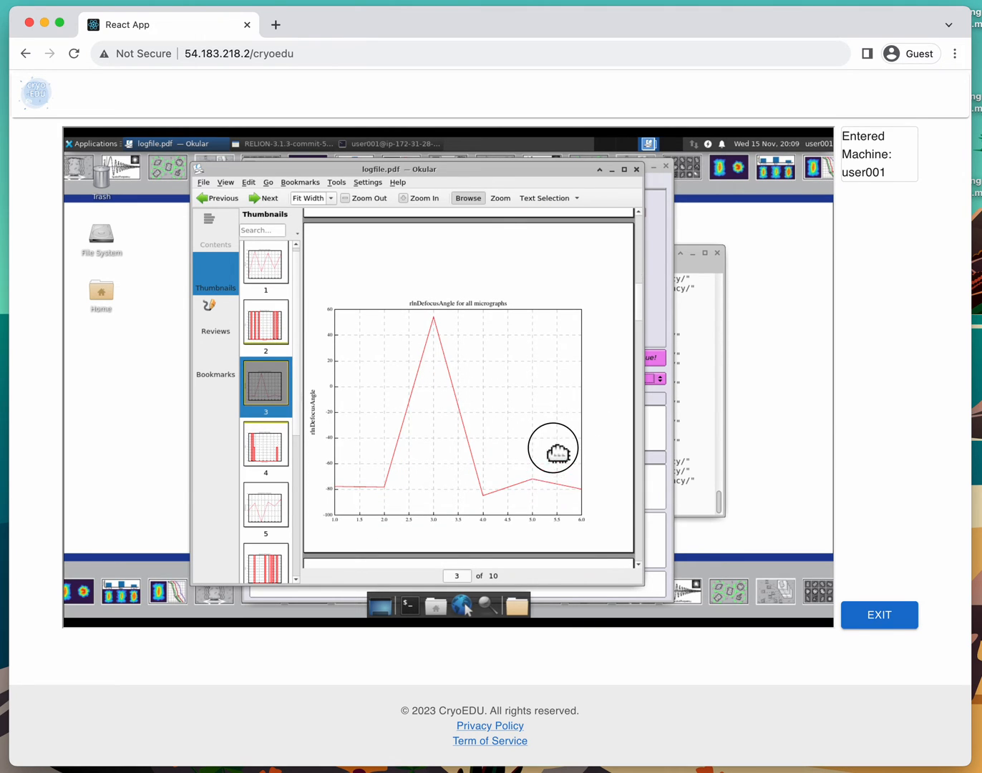
drag(553, 453, 554, 258)
click(559, 405)
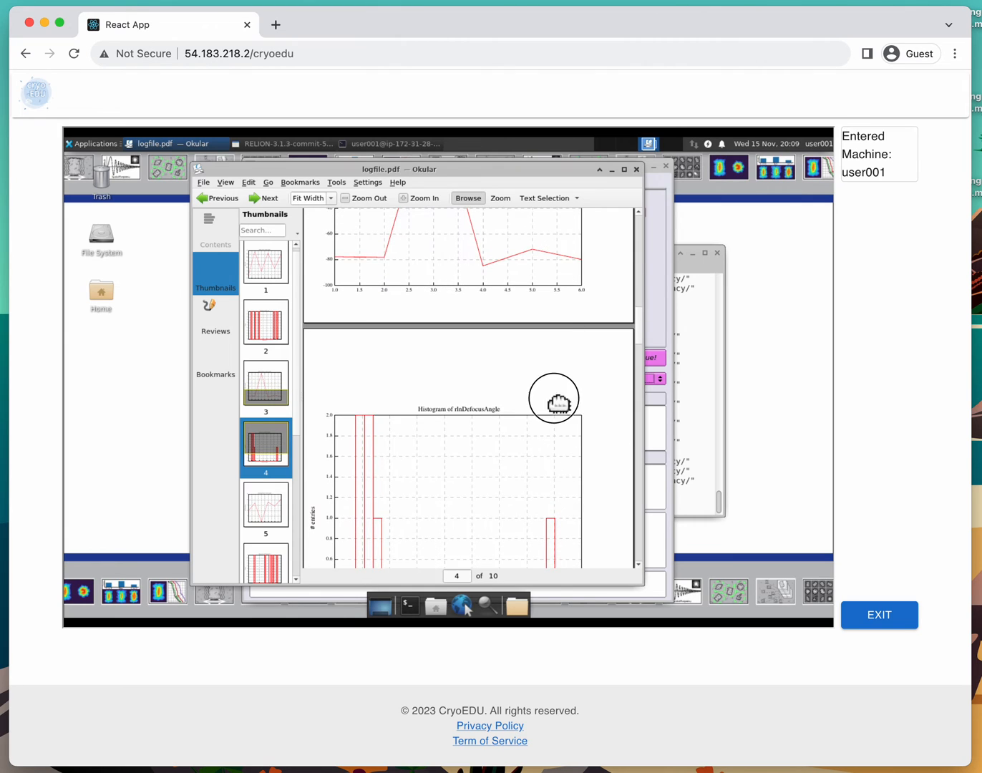
drag(558, 404, 559, 301)
drag(560, 467, 557, 356)
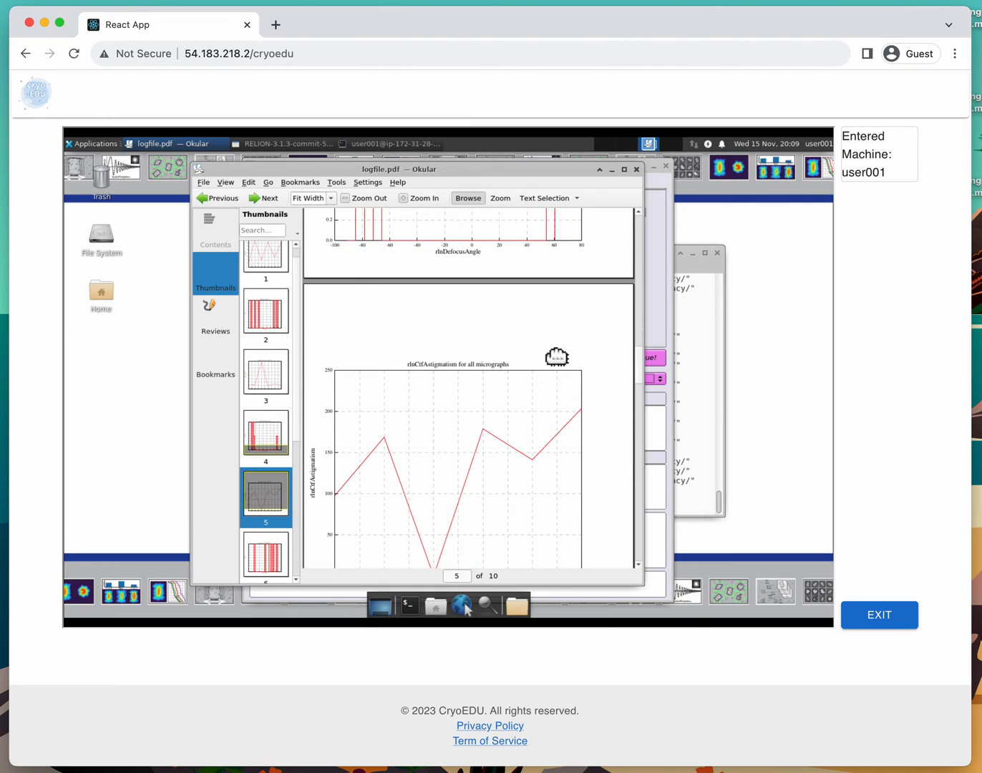
Step: Examine the rlnCtfAstigmatism plot and histogram and continue to the rlnCtfMaxResolution plot on page 7
drag(537, 449, 542, 301)
click(557, 458)
drag(558, 459, 568, 310)
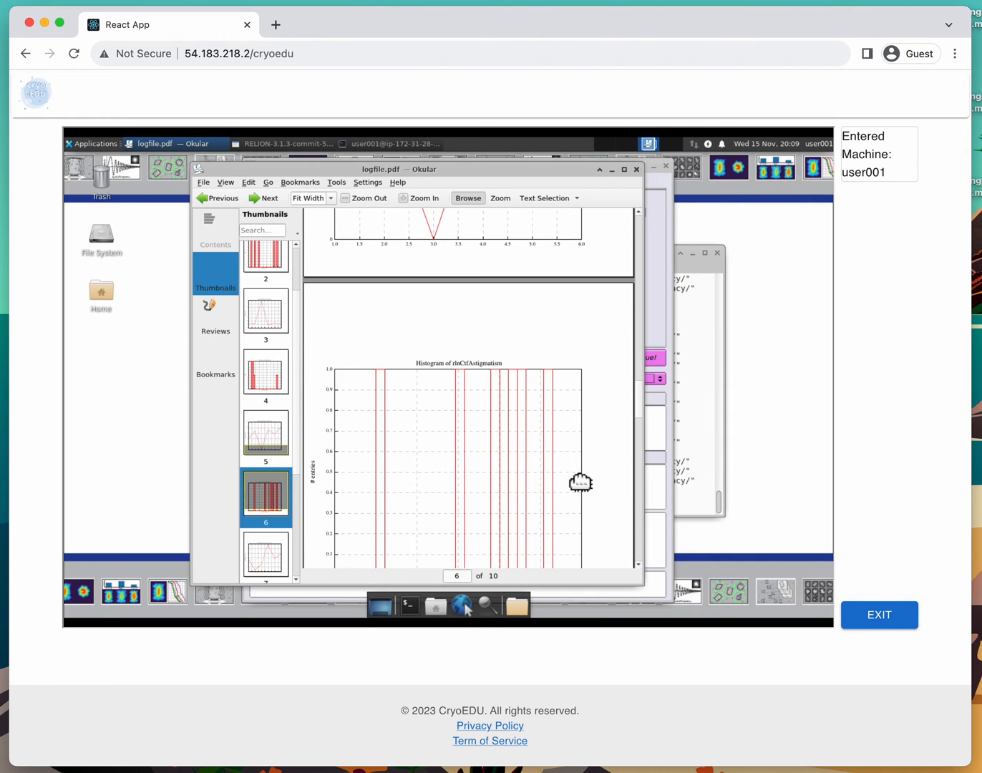
drag(581, 483, 573, 355)
drag(581, 532, 581, 357)
click(581, 425)
drag(581, 426, 581, 390)
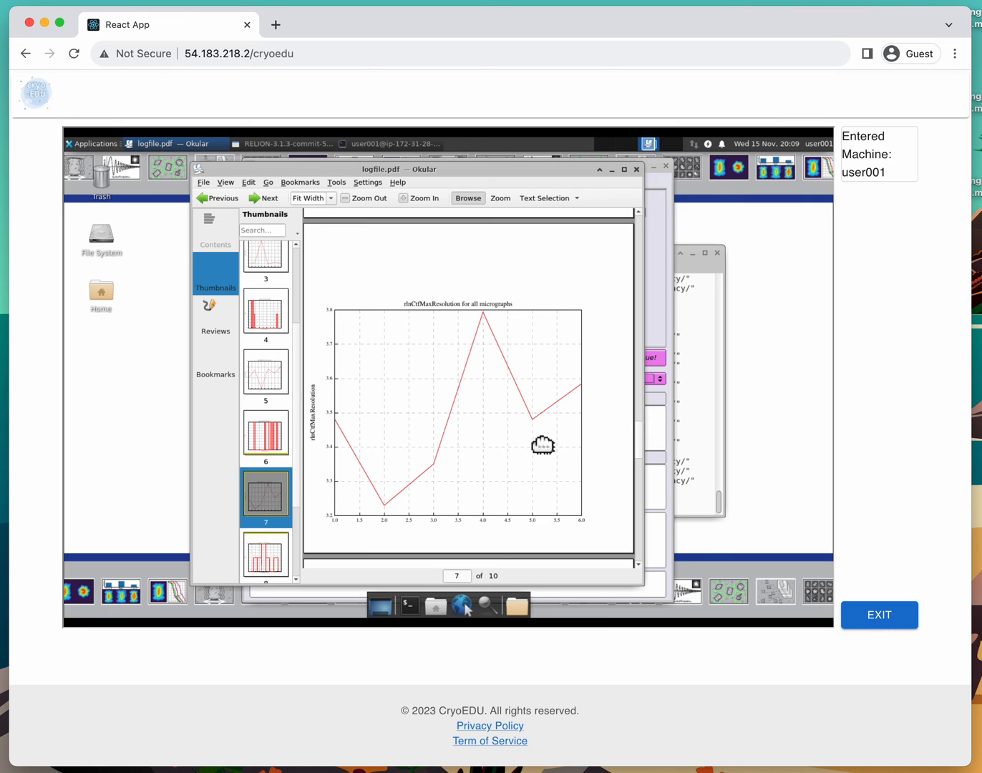
Step: Examine the rlnCtfMaxResolution histogram and the rlnCtfFigureOfMerit plot and histogram, and close logfile.pdf
drag(602, 542, 593, 292)
drag(573, 447, 569, 371)
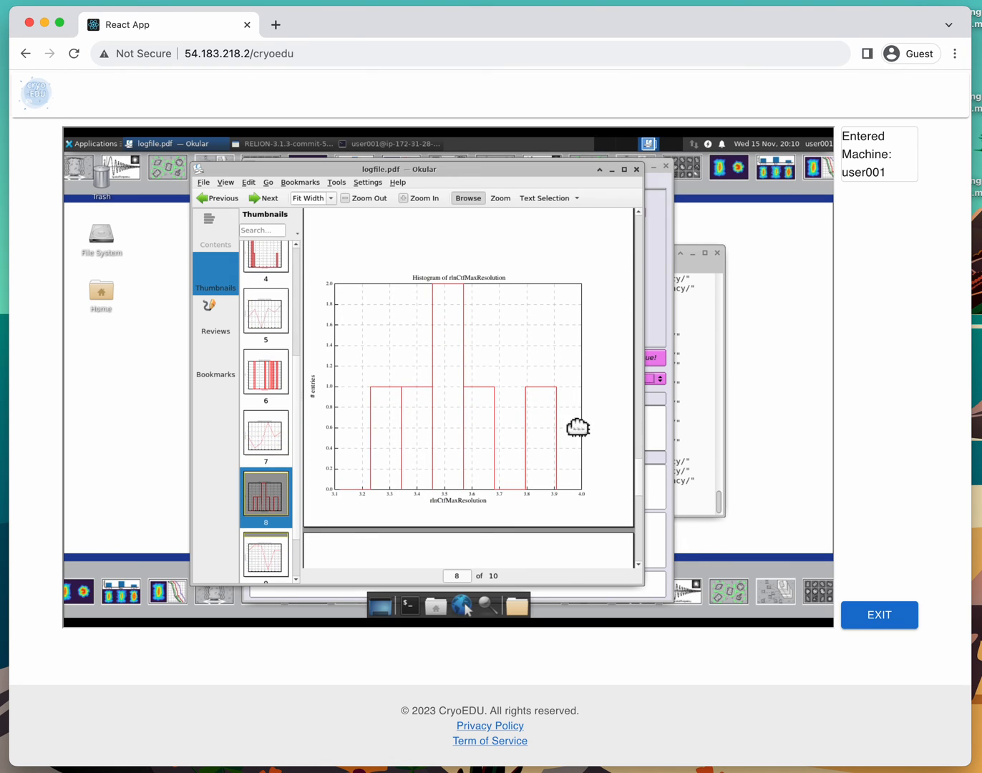
drag(574, 444, 567, 305)
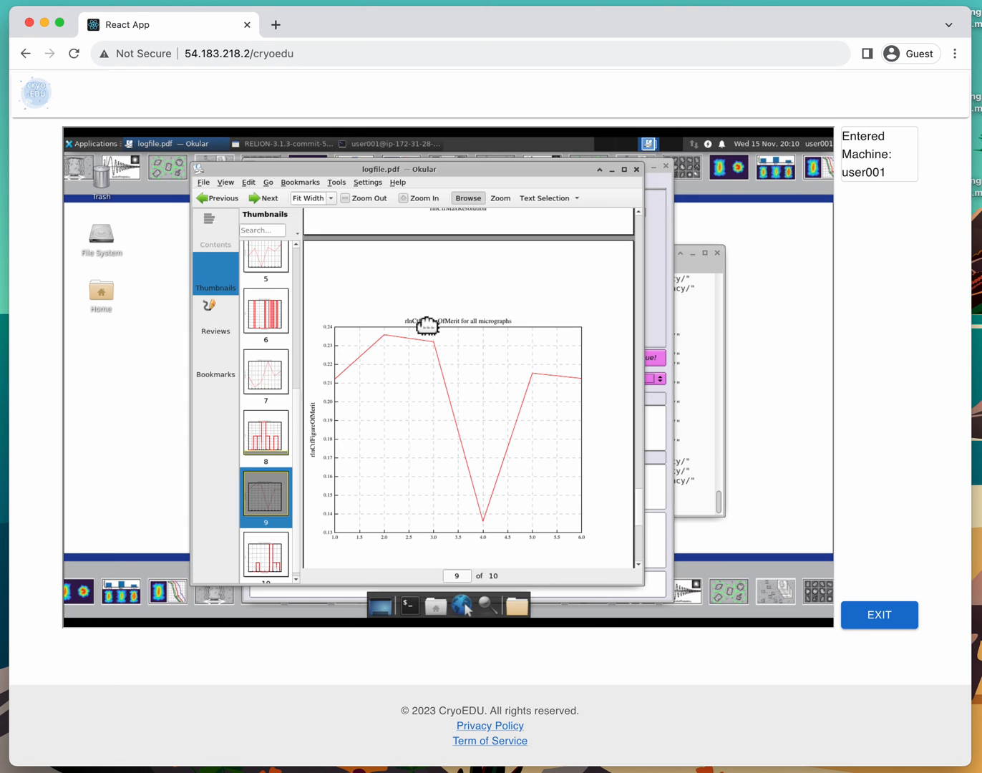
drag(561, 447, 566, 285)
drag(547, 411, 544, 337)
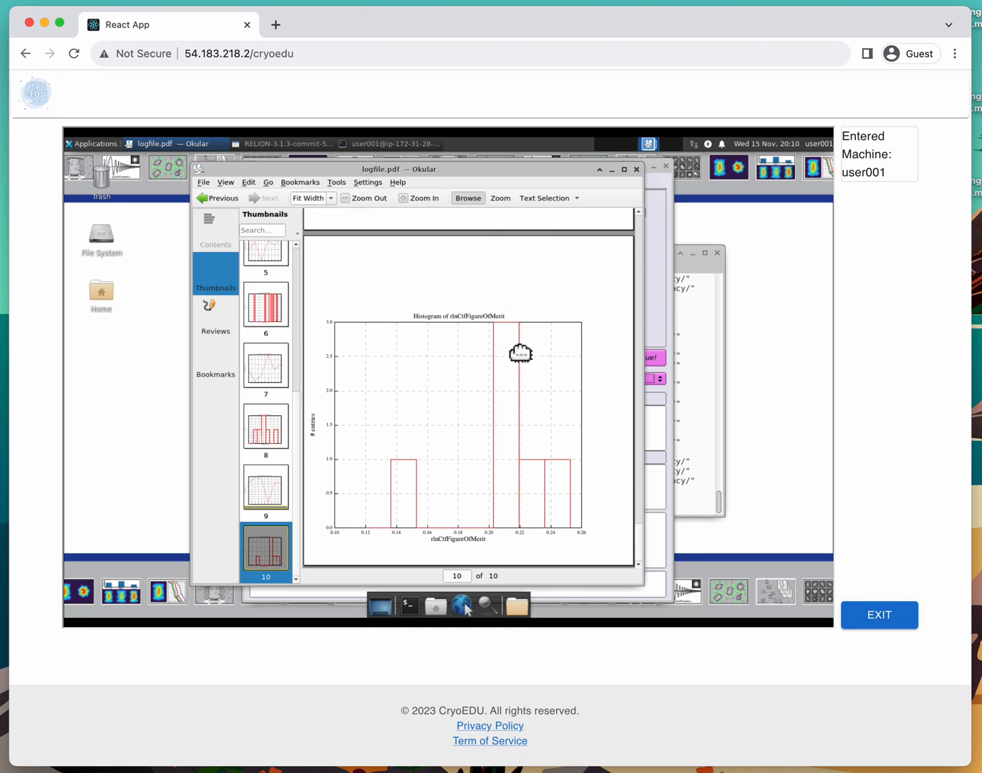
click(636, 169)
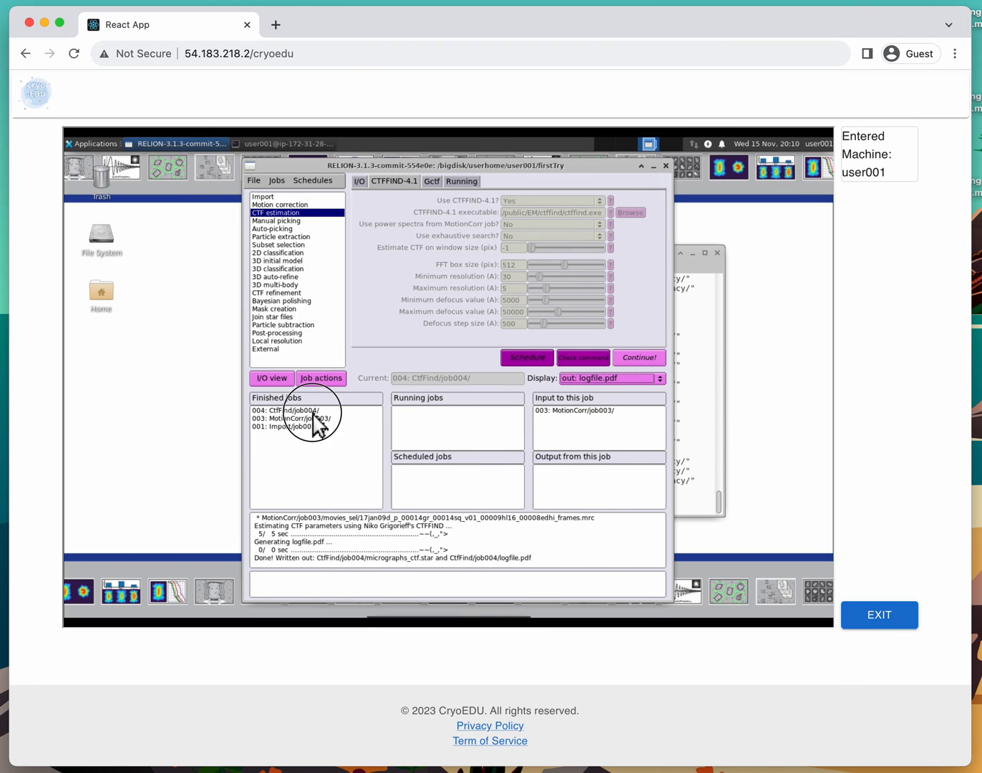